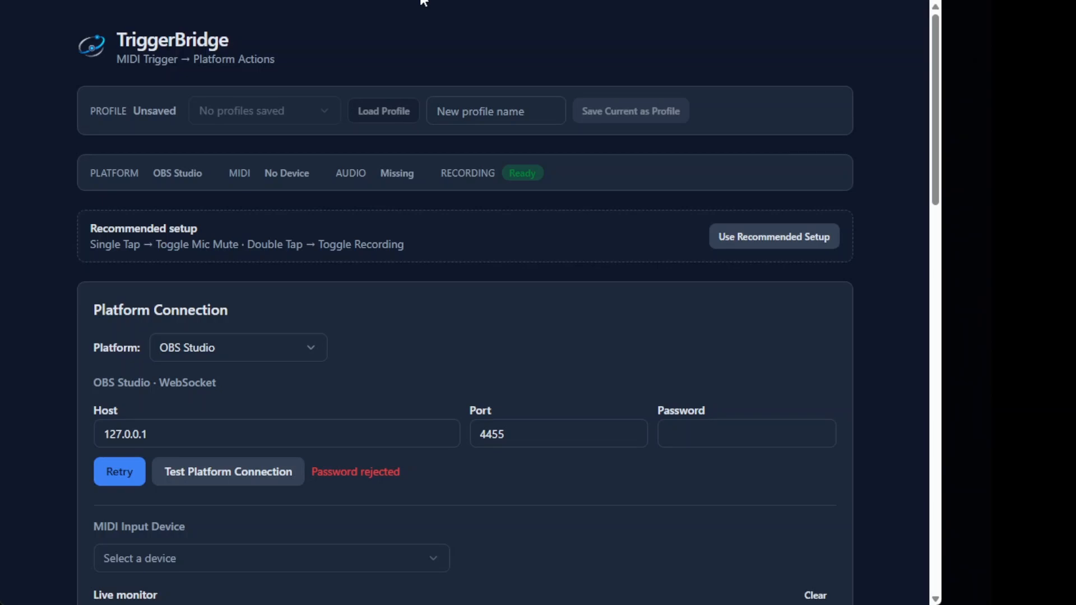
# Step: Look over the connection settings and the action list, and check which platforms can be chosen
pyautogui.scroll(-12, 576, 468)
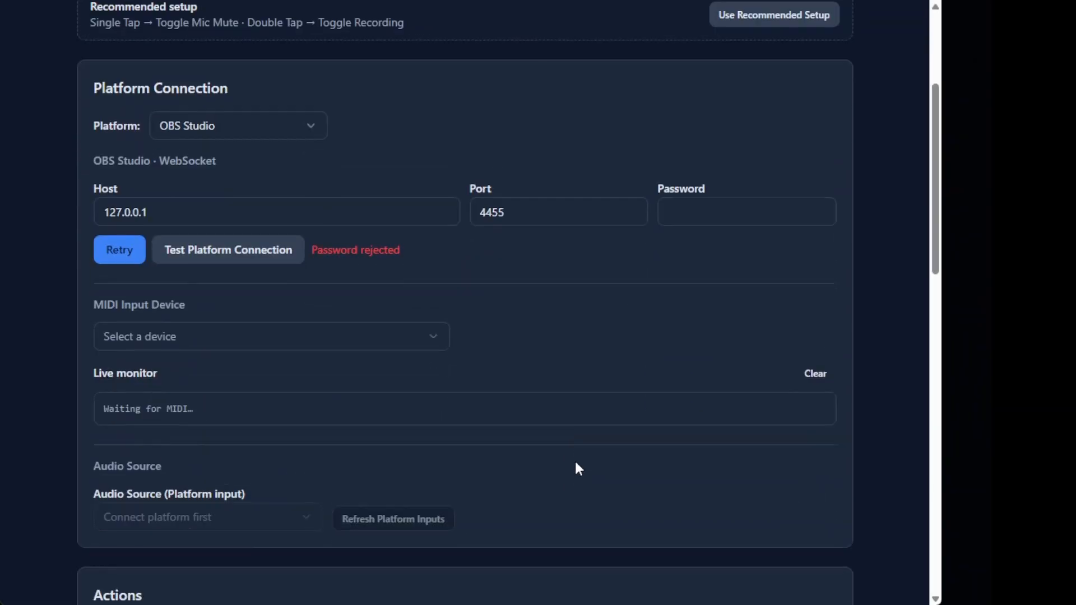
pyautogui.scroll(-3, 579, 468)
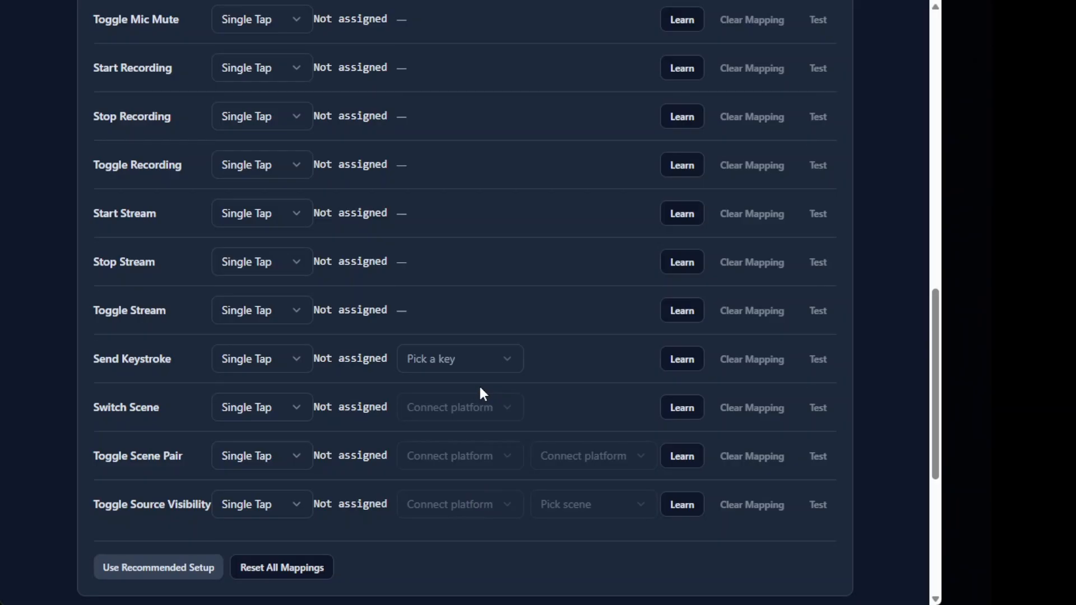
pyautogui.scroll(3, 483, 394)
pyautogui.scroll(8, 483, 394)
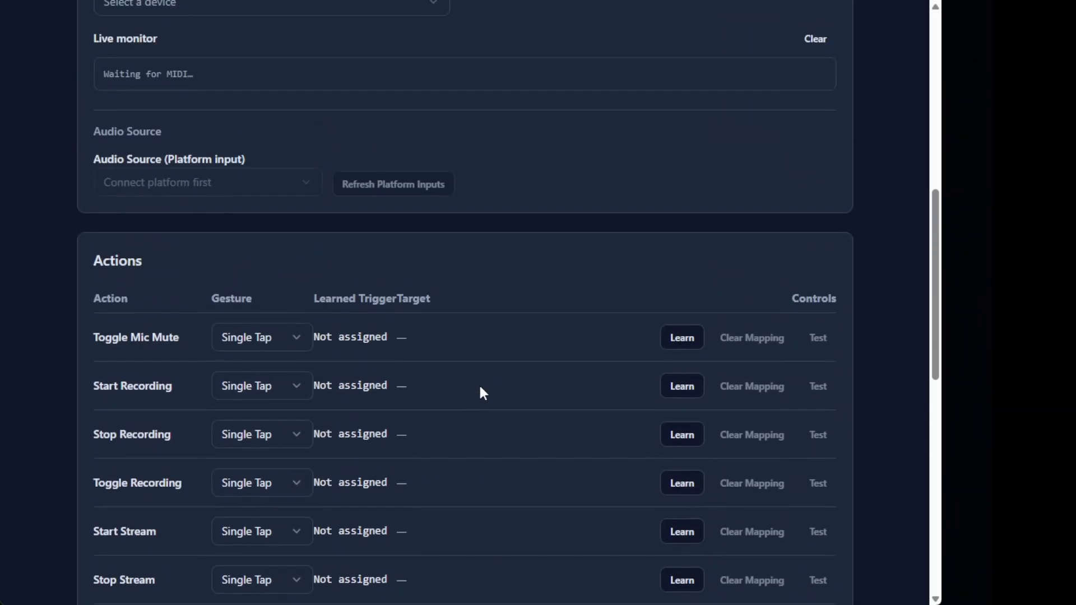
pyautogui.scroll(5, 481, 388)
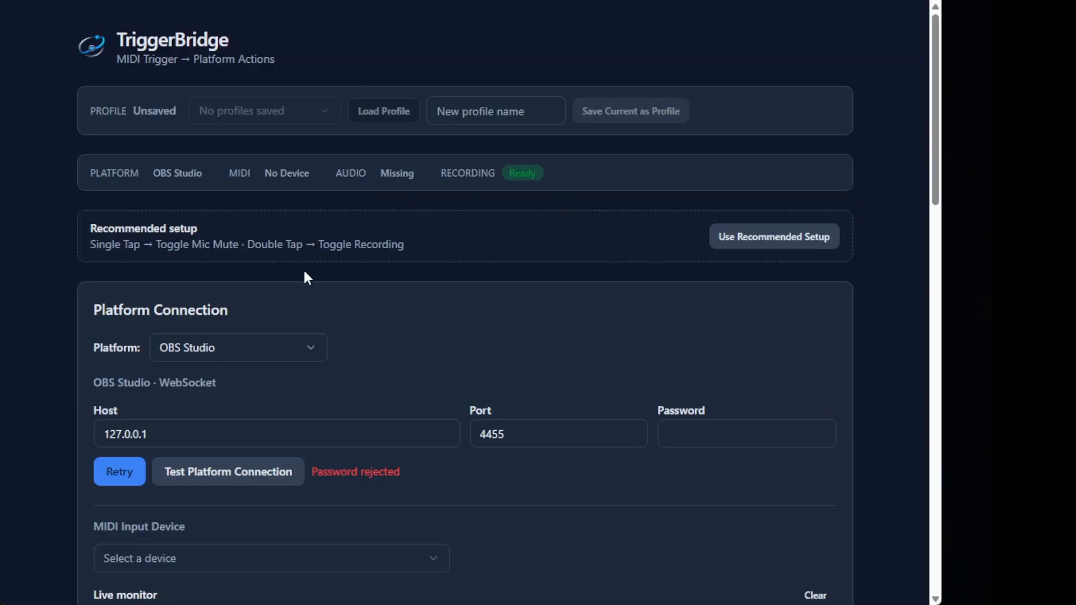
pyautogui.click(308, 353)
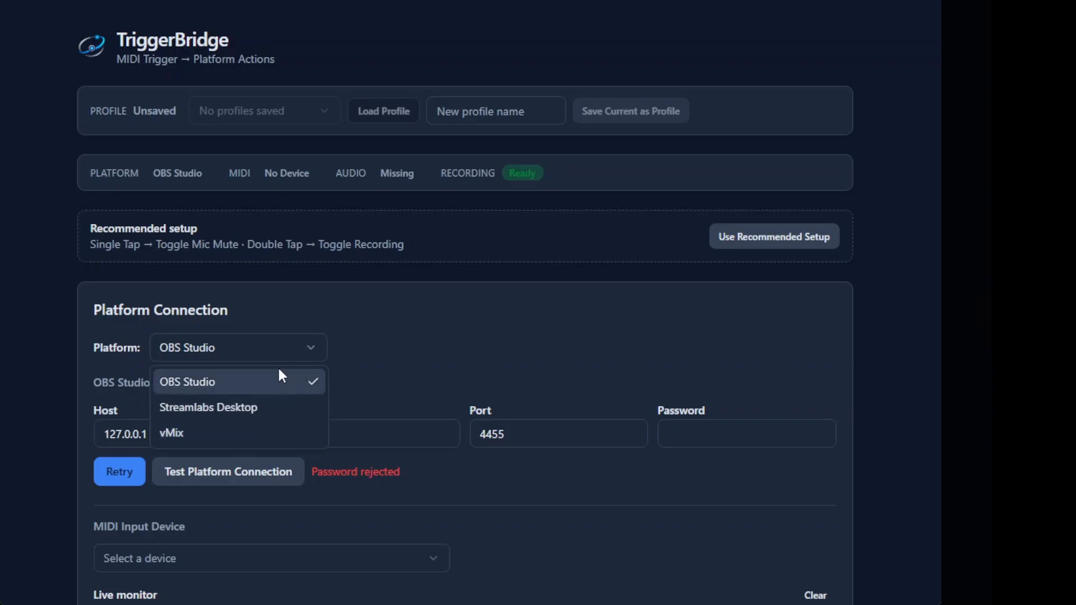
pyautogui.click(311, 350)
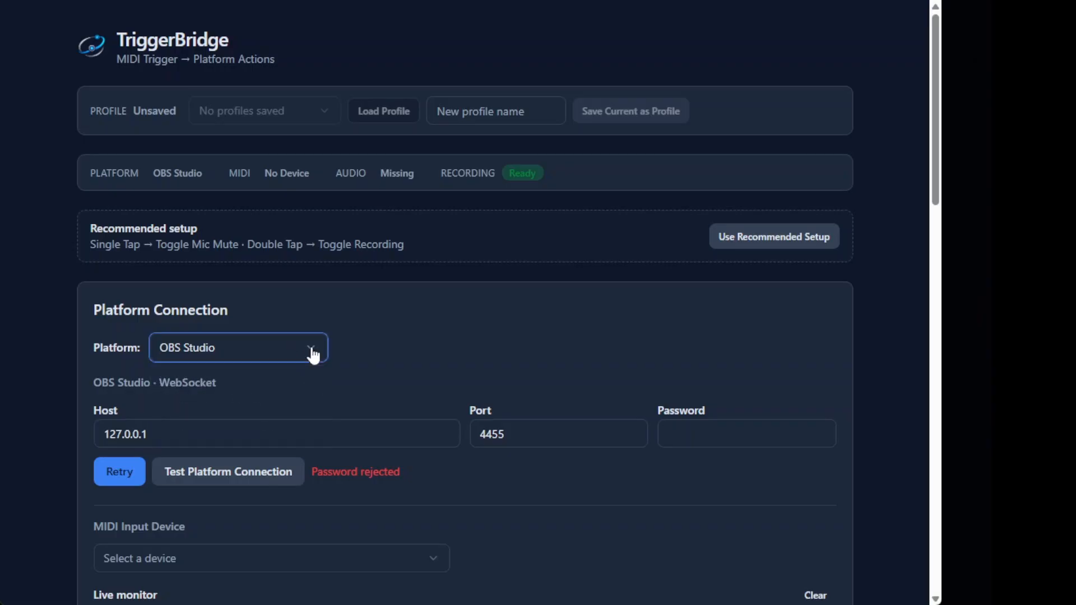
# Step: View the OBS WebSocket server settings to check the port and authentication against the platform connection fields
pyautogui.click(266, 433)
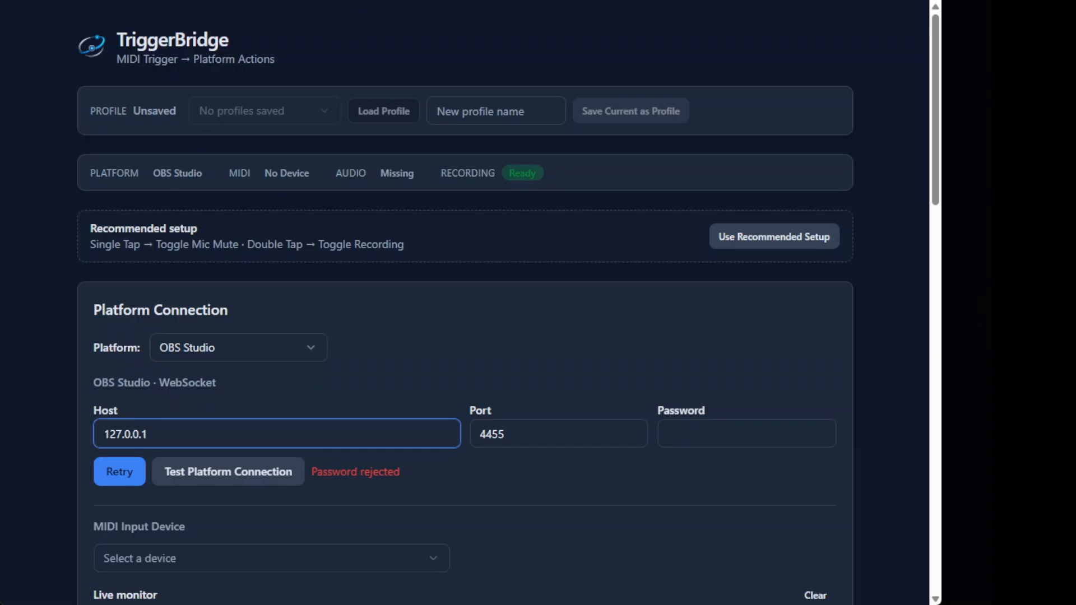
pyautogui.hotkey('alt', 'Tab')
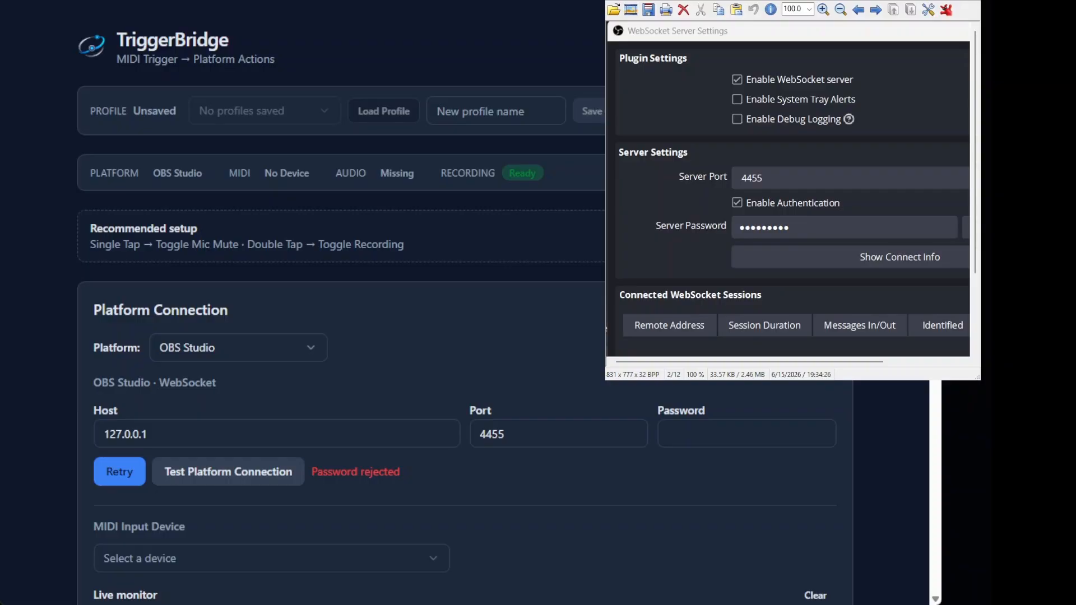
pyautogui.press('Escape')
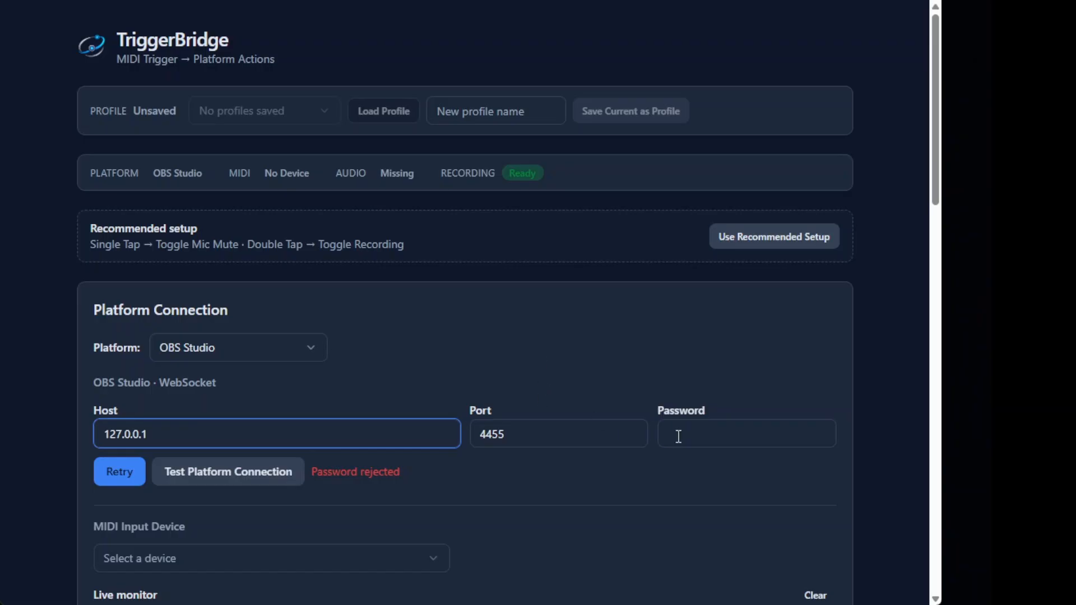
# Step: Enter the WebSocket server password and connect to OBS Studio
pyautogui.click(723, 438)
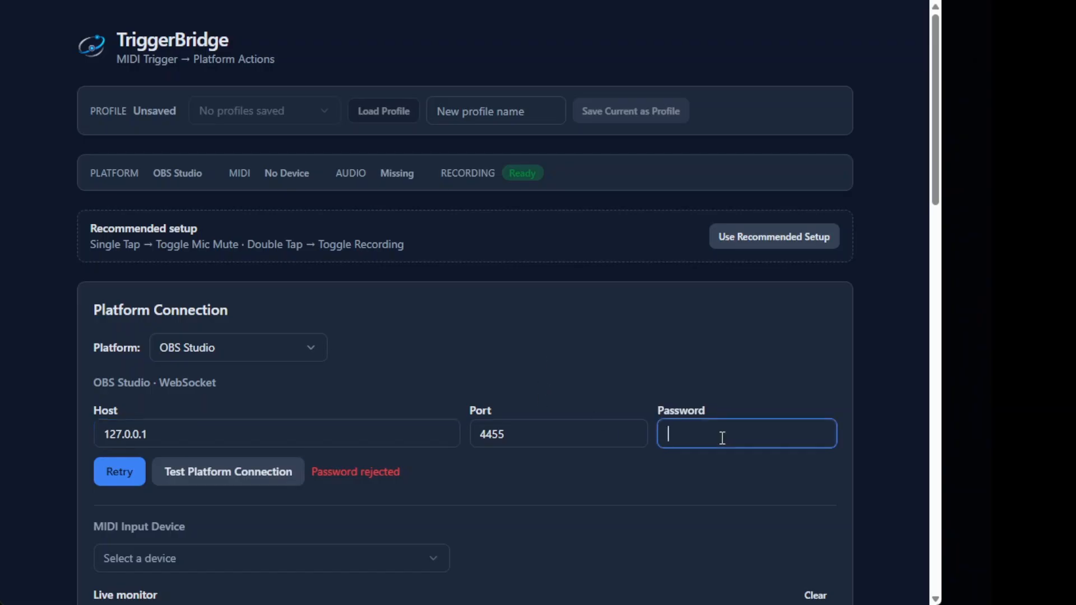
pyautogui.write('**********')
pyautogui.click(188, 477)
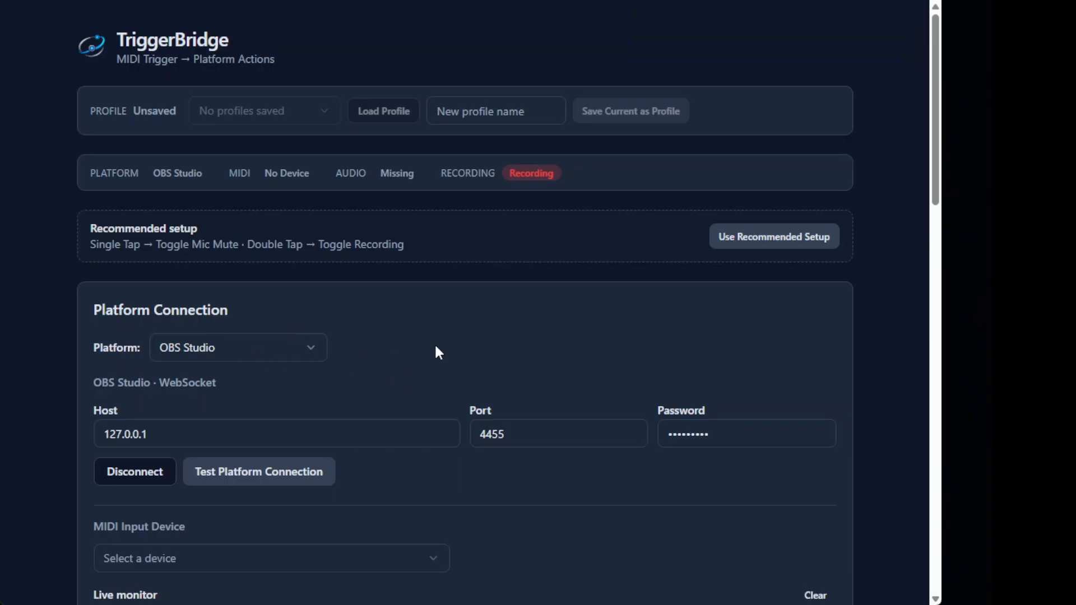
# Step: Set the MIDI input device to TD-27
pyautogui.scroll(-4, 436, 347)
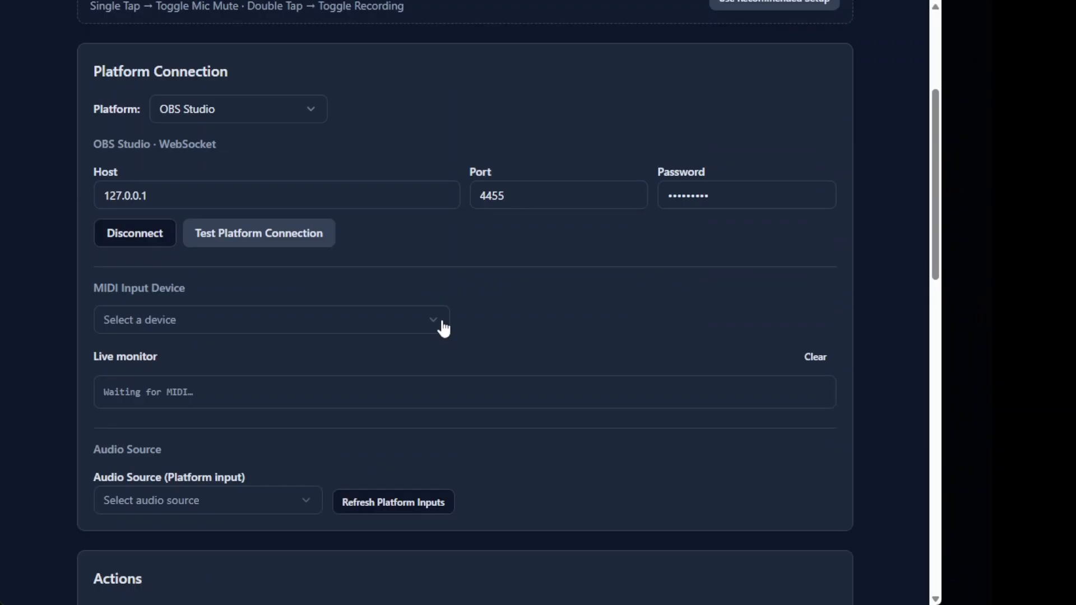
pyautogui.click(442, 325)
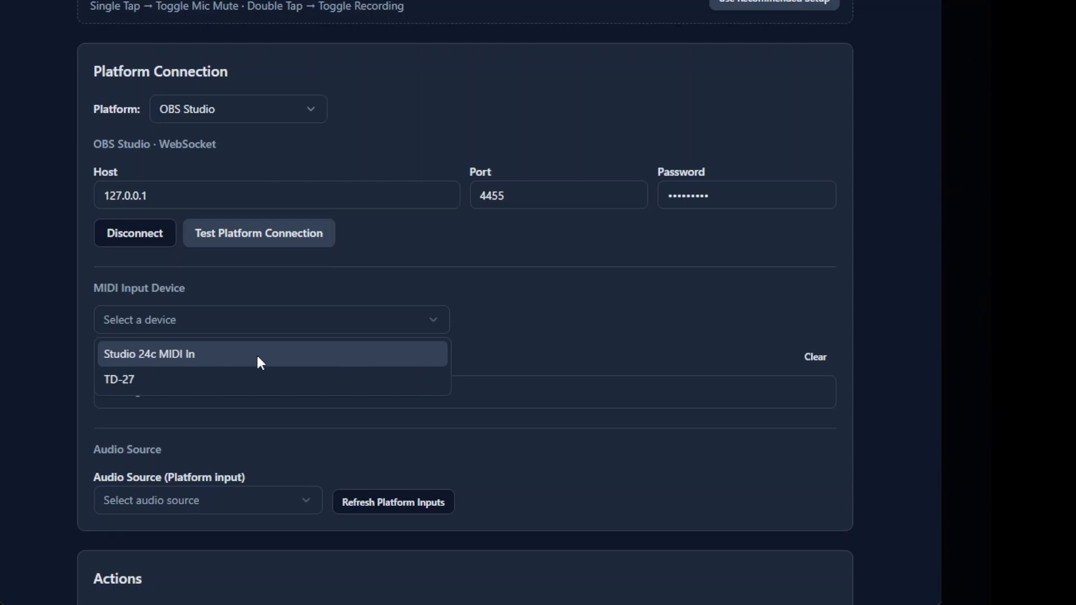
pyautogui.click(324, 380)
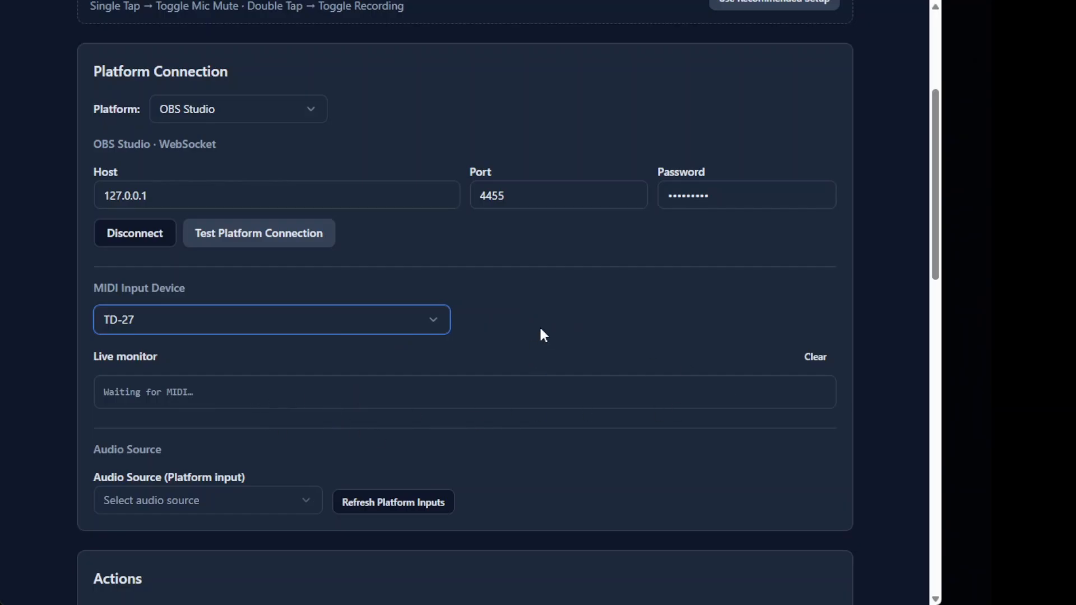
# Step: Set the platform audio source to Mic (Studio24c) (wasapi_input_capture)
pyautogui.scroll(-4, 543, 335)
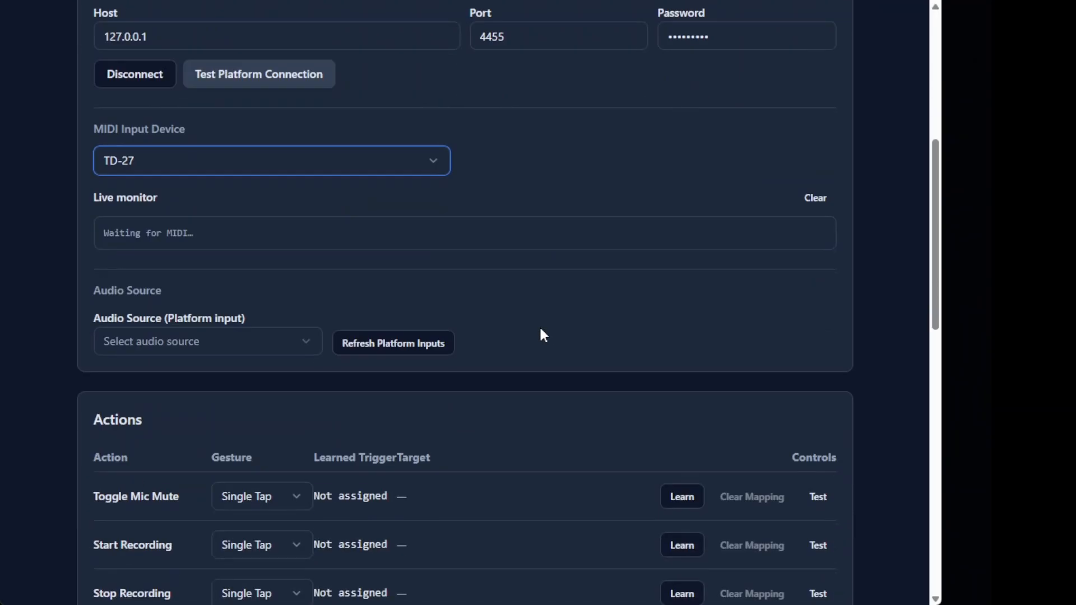
pyautogui.scroll(-1, 543, 335)
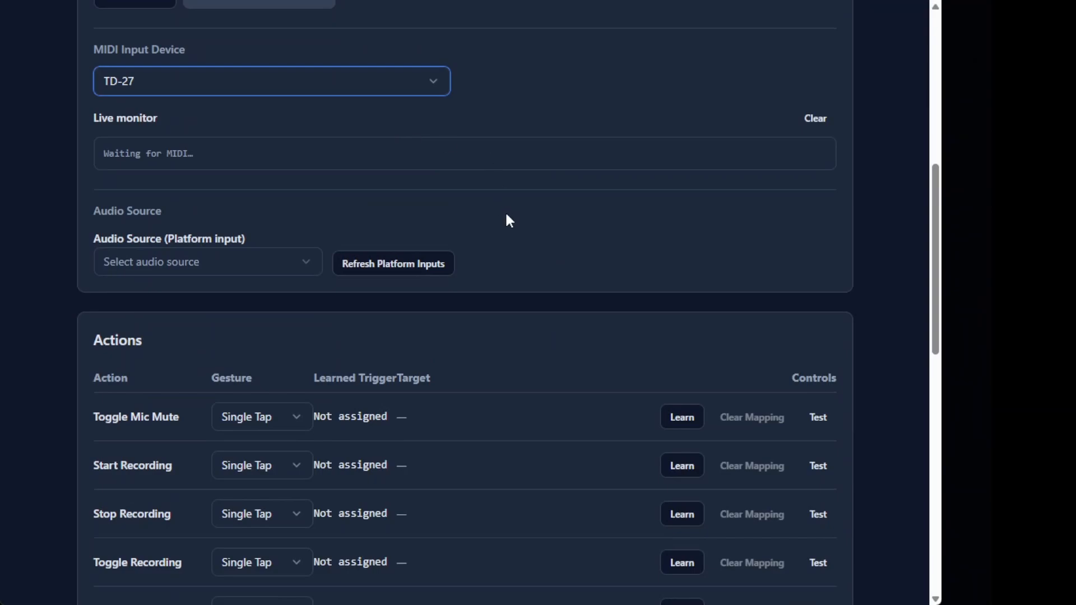
pyautogui.scroll(-1, 507, 215)
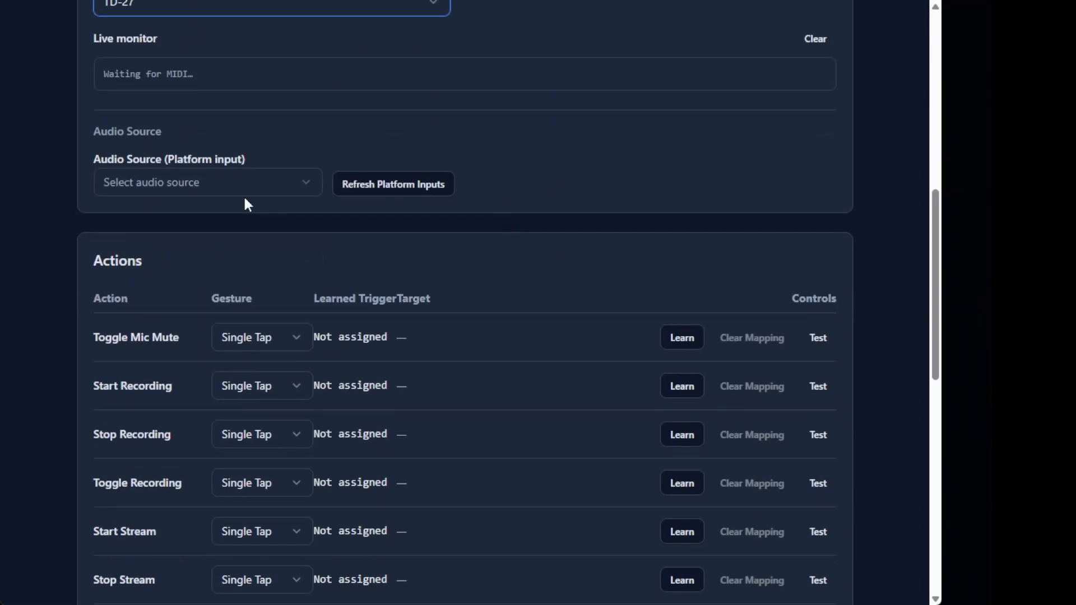
pyautogui.click(303, 195)
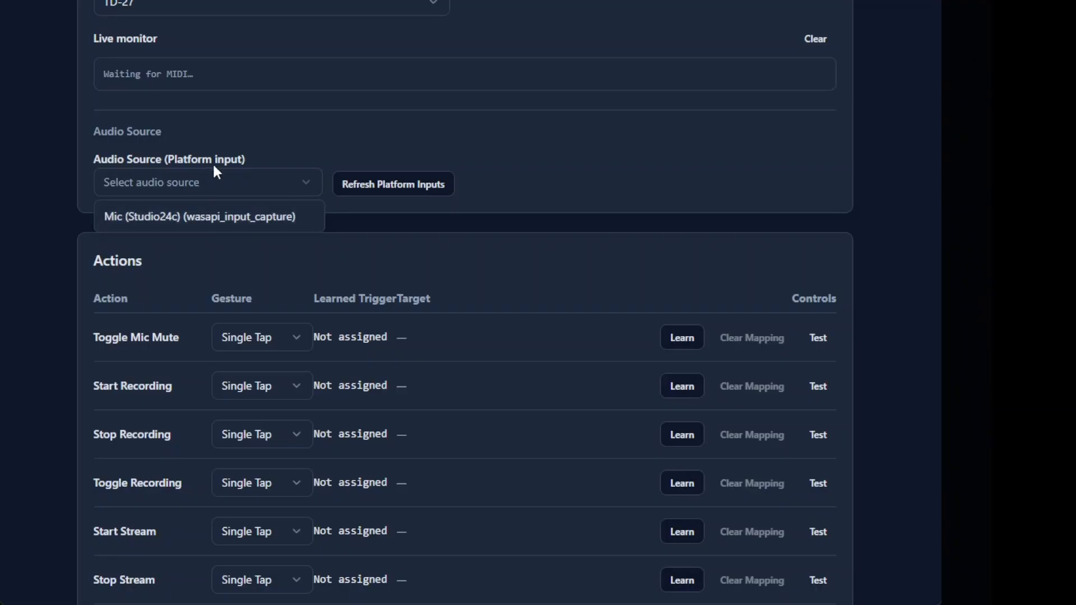
pyautogui.click(196, 224)
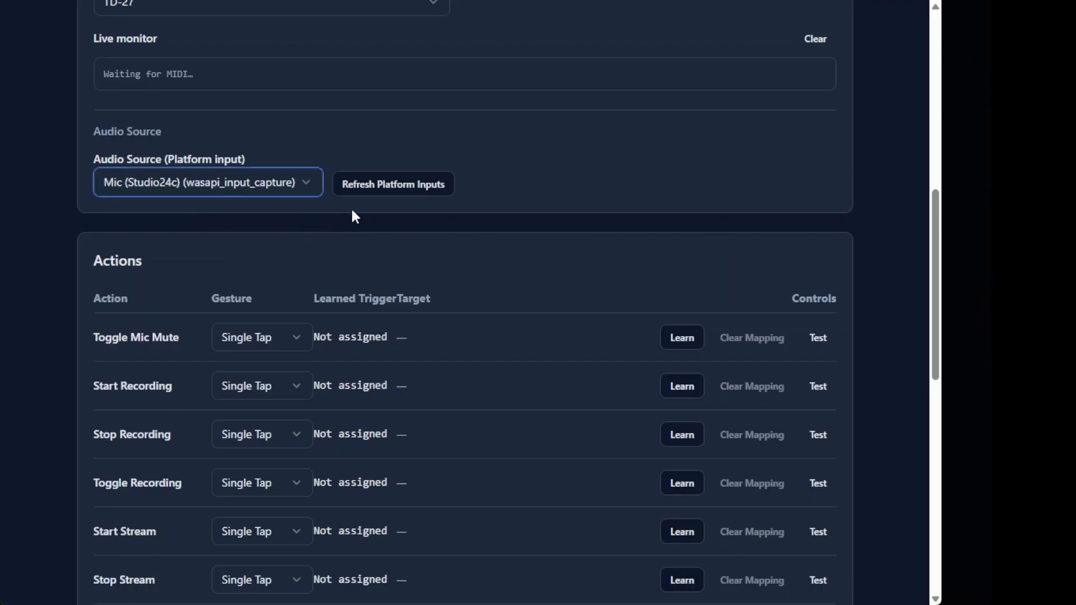
# Step: Examine the available actions with their gestures, triggers and targets, and return to the connection settings
pyautogui.scroll(-2, 513, 271)
pyautogui.scroll(-4, 513, 272)
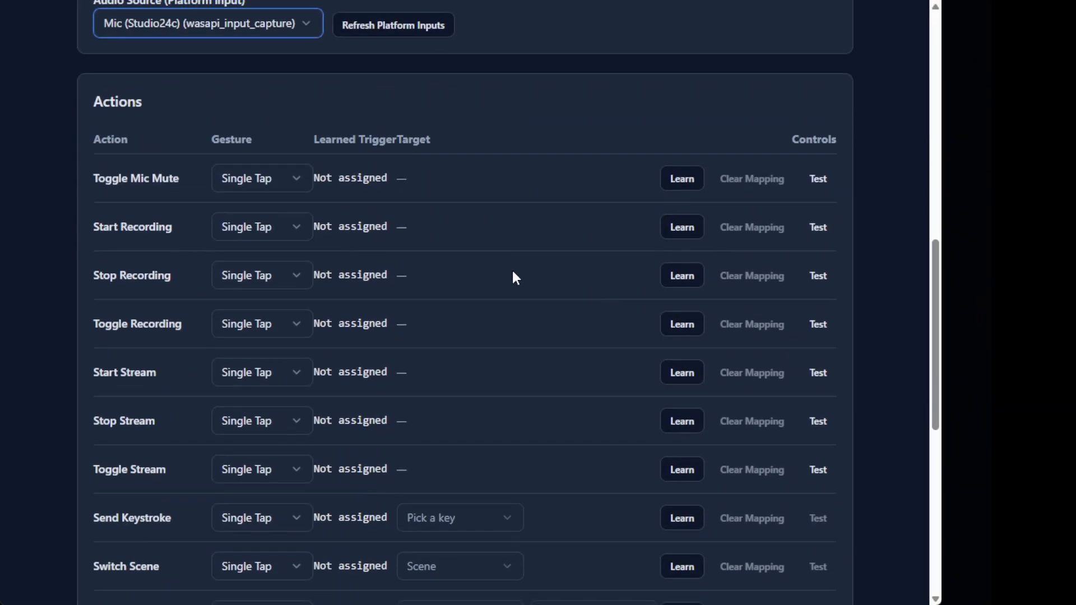
pyautogui.scroll(-2, 513, 273)
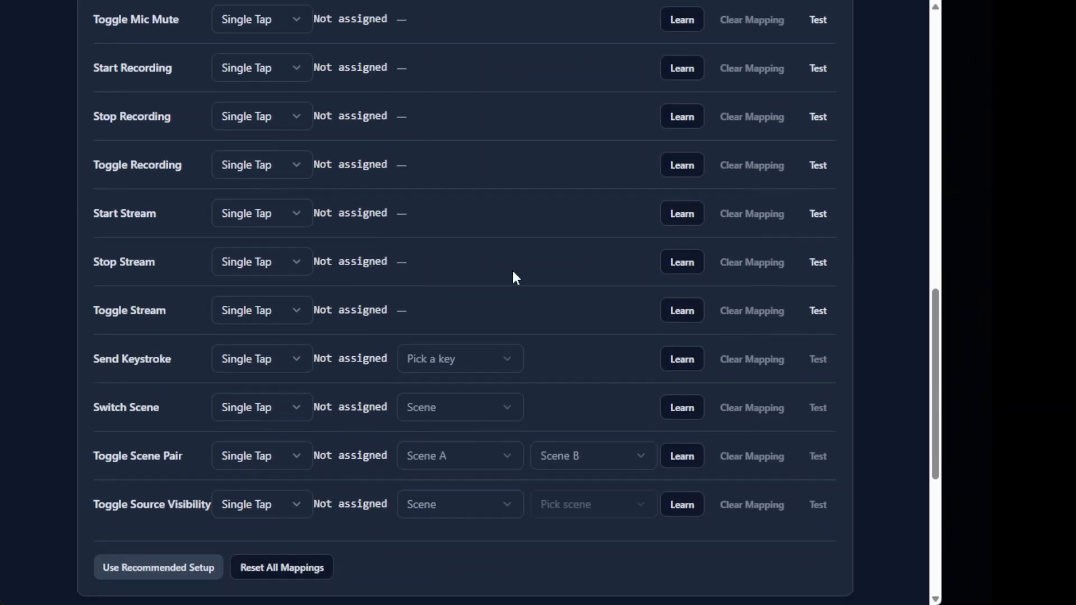
pyautogui.scroll(6, 512, 272)
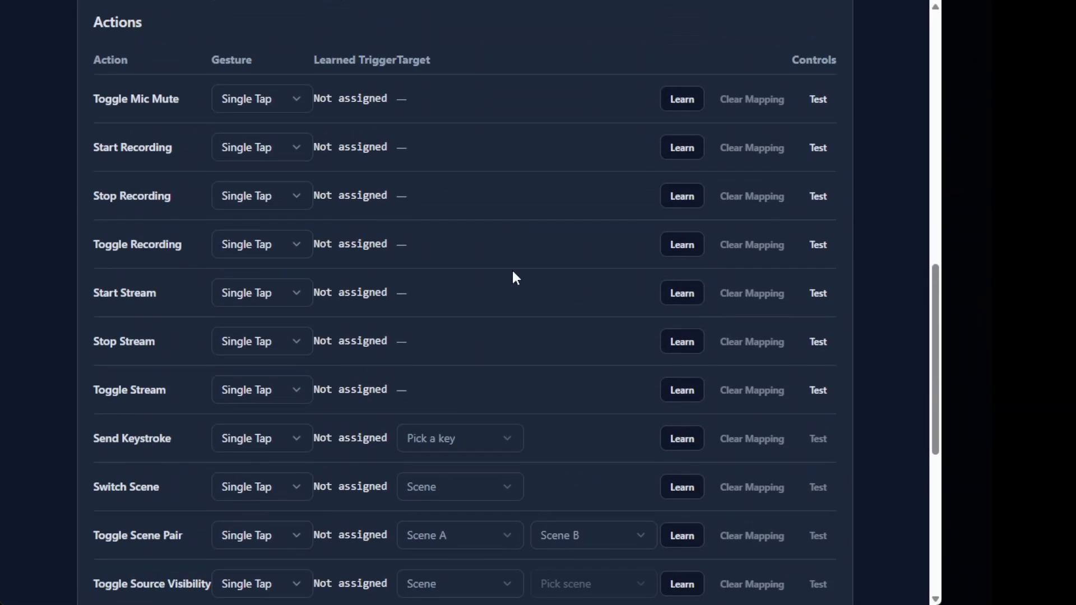
pyautogui.scroll(4, 512, 268)
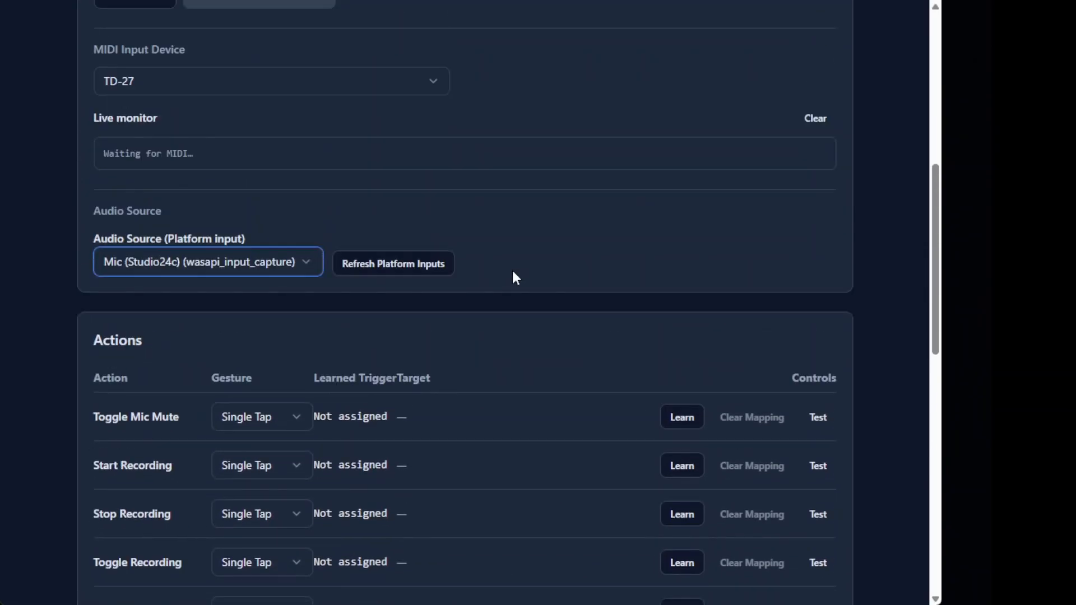
pyautogui.scroll(4, 512, 268)
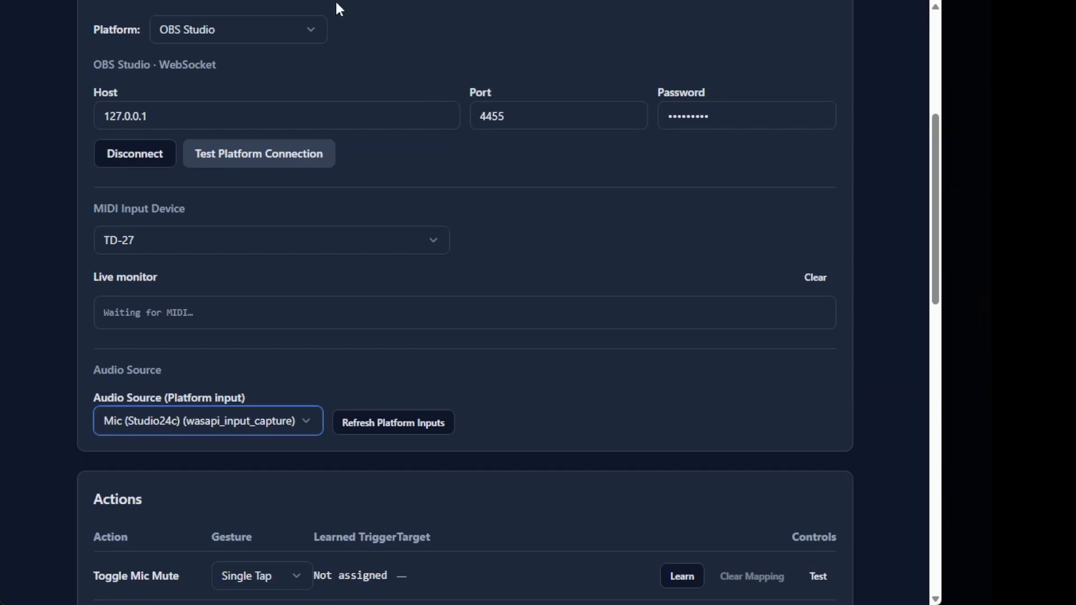
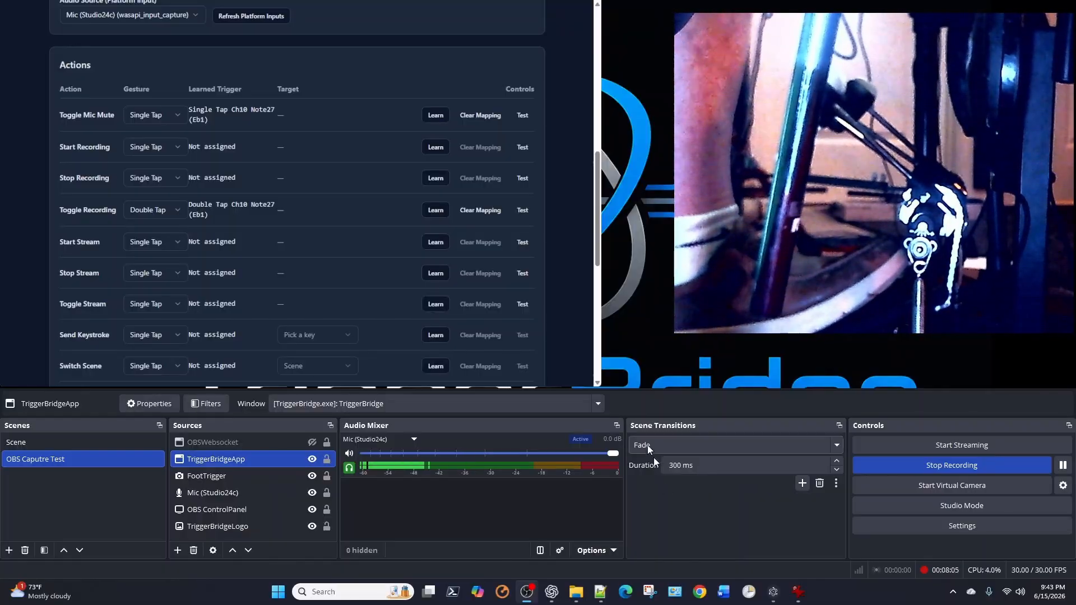
# Step: Switch to the TriggerBridge window and review the live MIDI monitor and the learned triggers in the action list
pyautogui.click(773, 592)
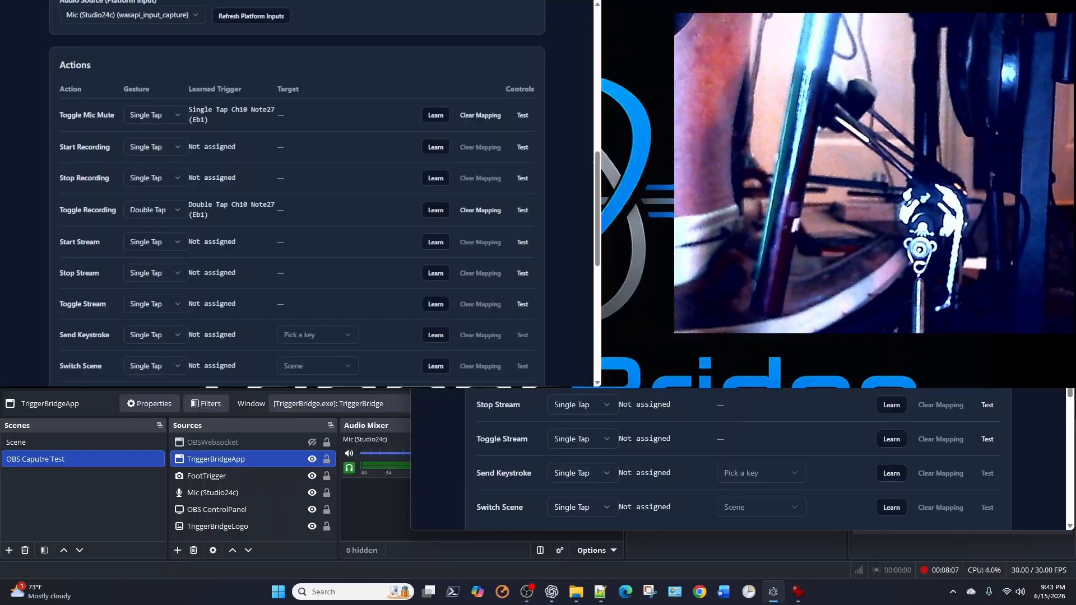
pyautogui.scroll(5, 335, 98)
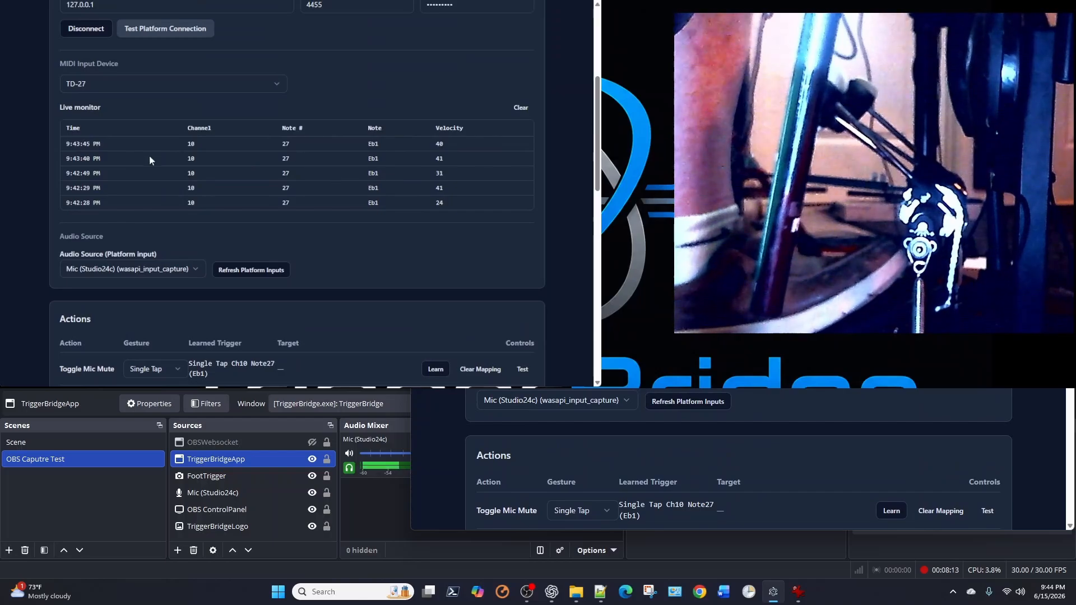
pyautogui.scroll(1, 247, 160)
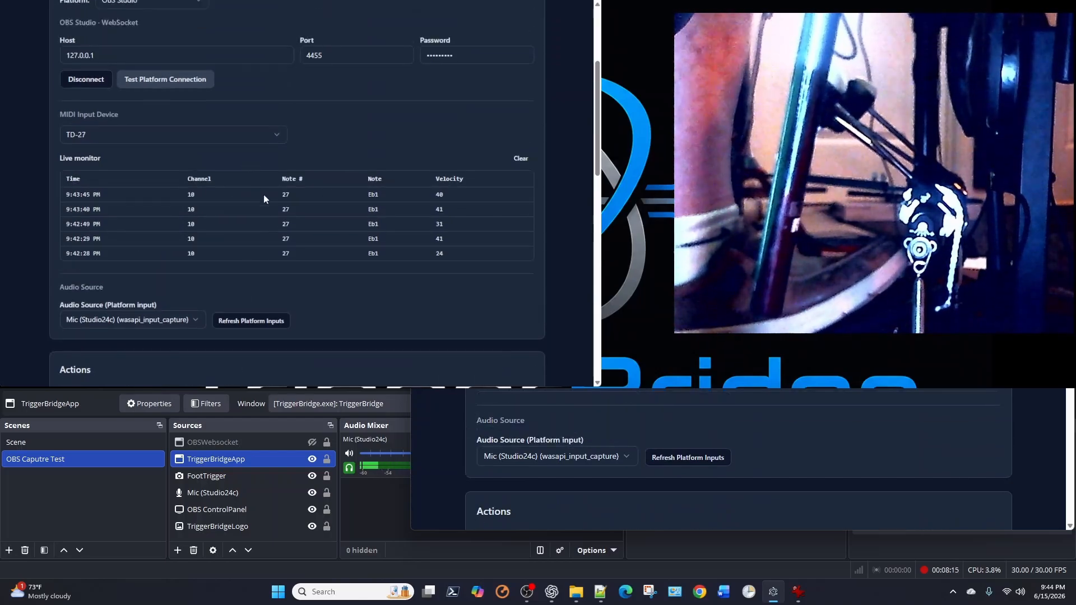
pyautogui.scroll(-5, 264, 193)
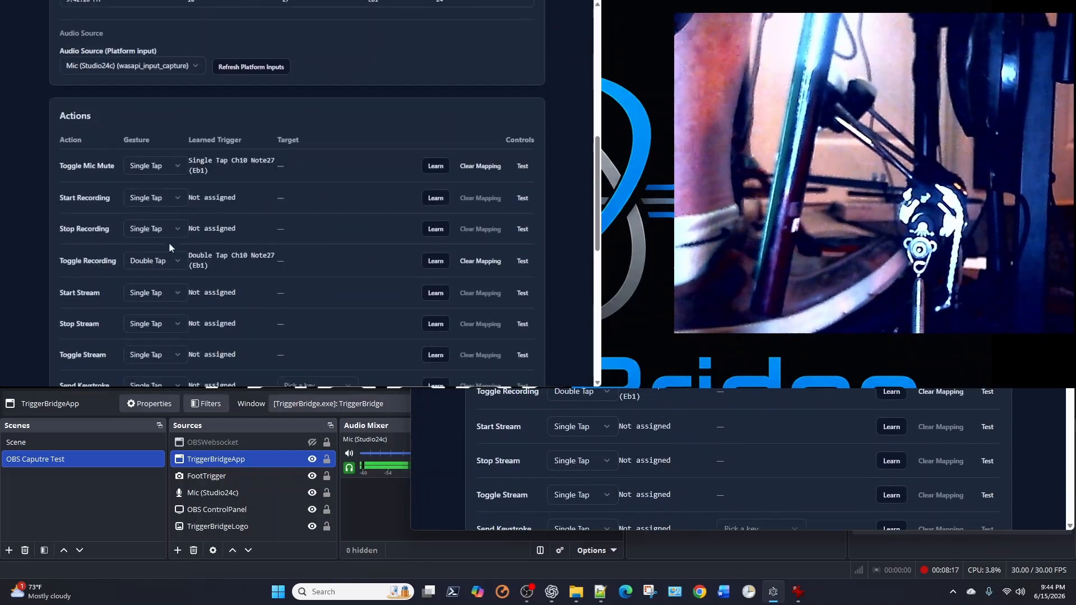
pyautogui.scroll(-2, 325, 257)
pyautogui.scroll(10, 325, 254)
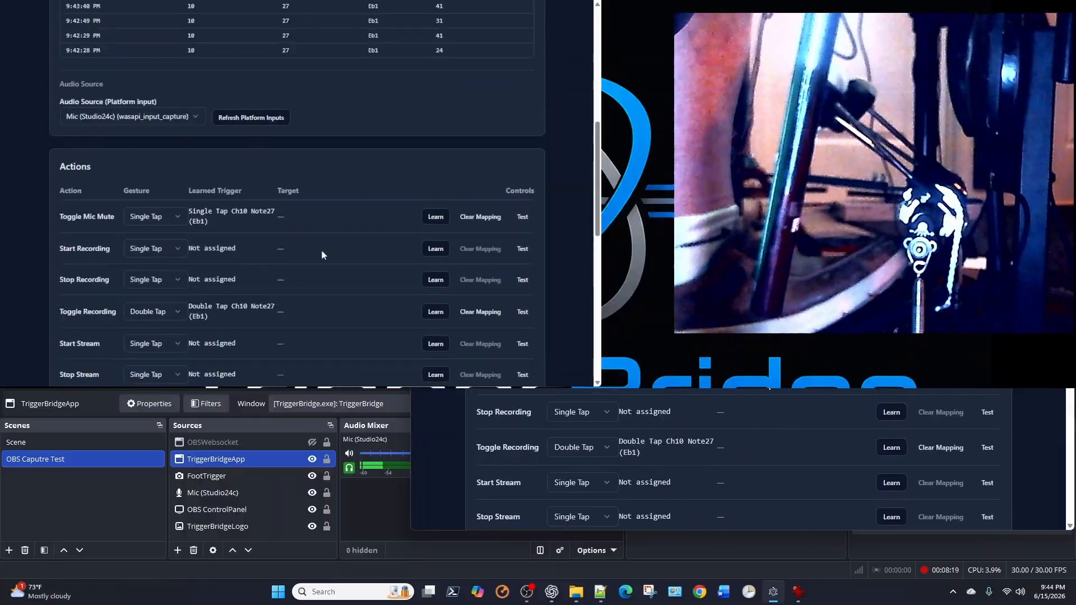
pyautogui.scroll(1, 321, 251)
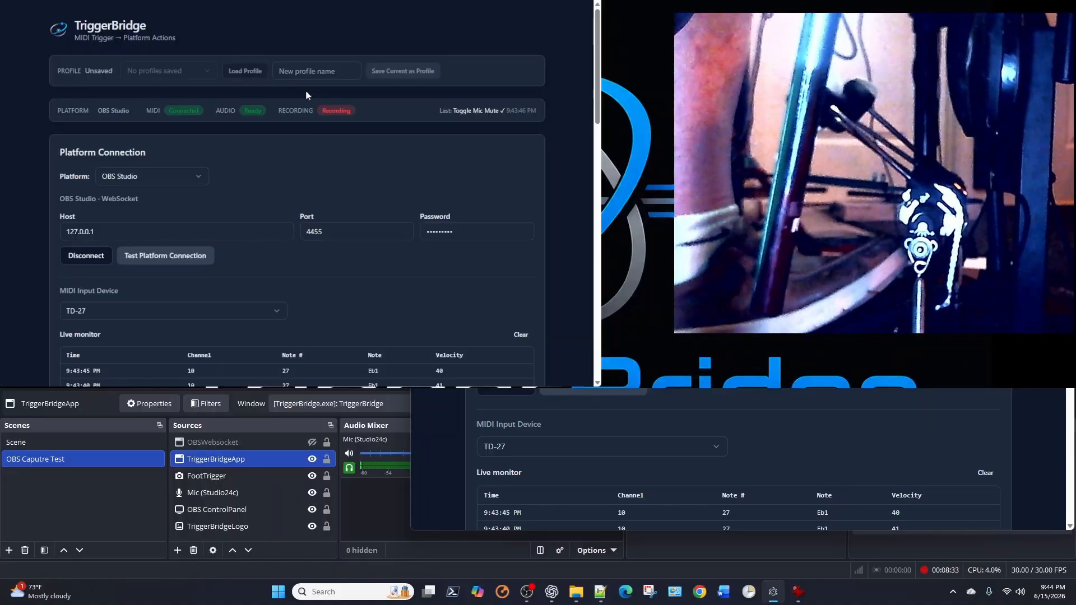
# Step: Save the current configuration as a new profile named Demo_Profile
pyautogui.click(300, 71)
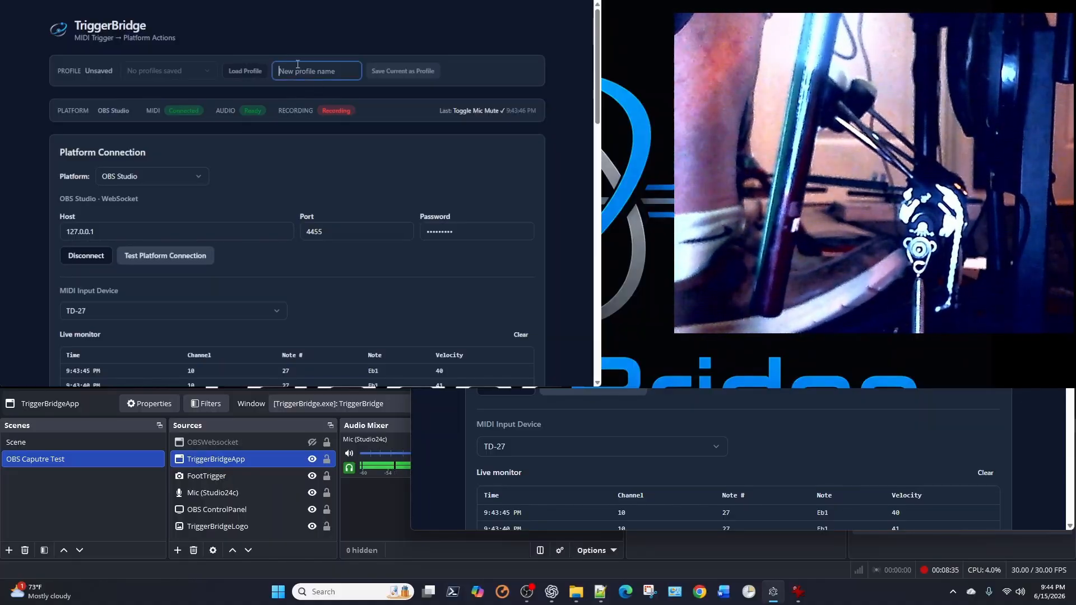
pyautogui.write('D')
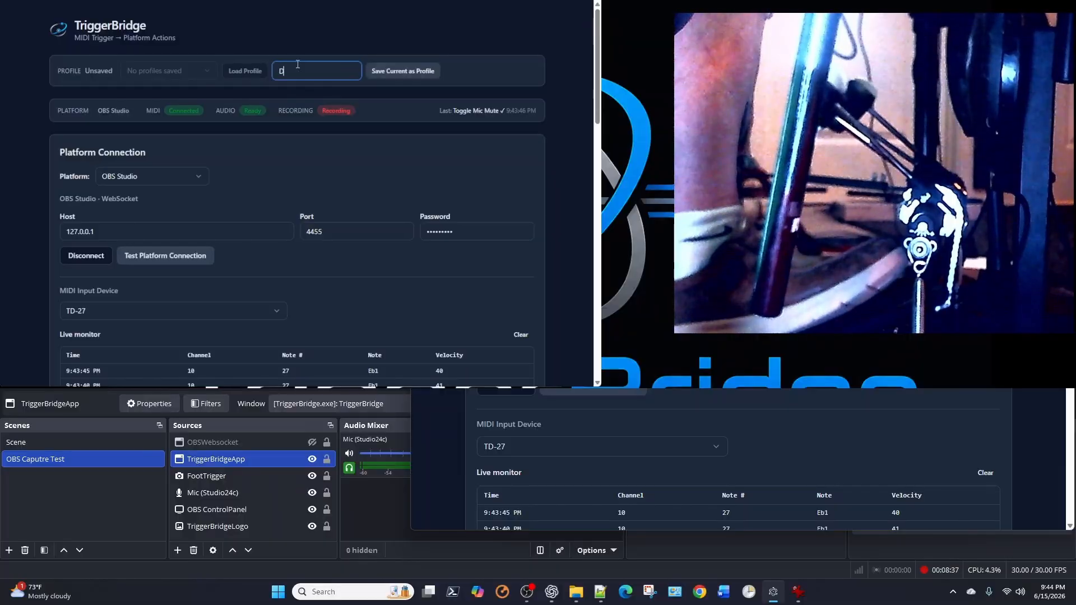
pyautogui.write('emo')
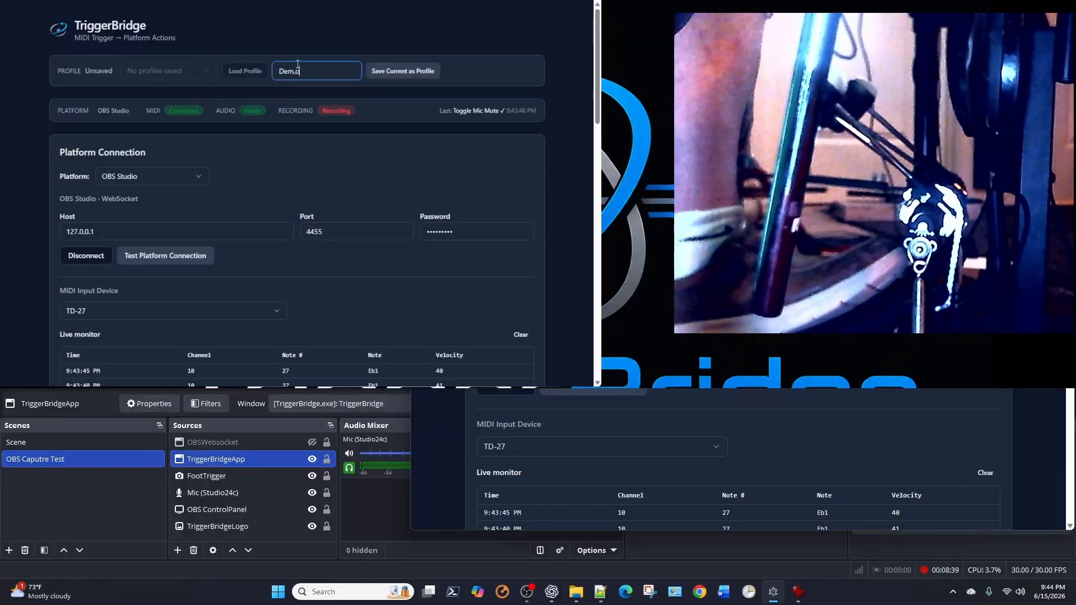
pyautogui.write('o')
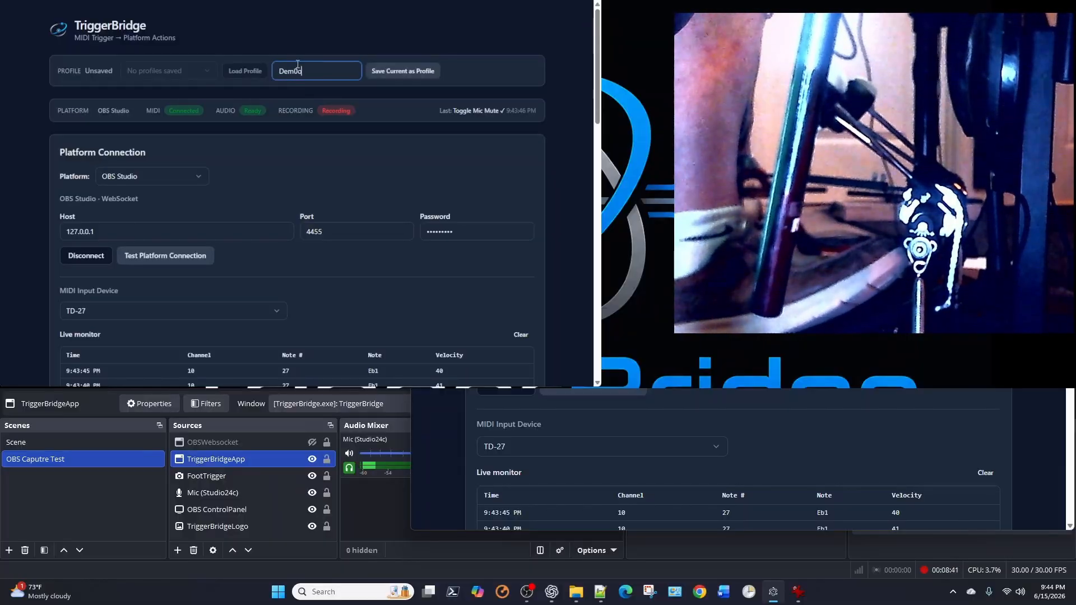
pyautogui.press('BackSpace')
pyautogui.press('BackSpace')
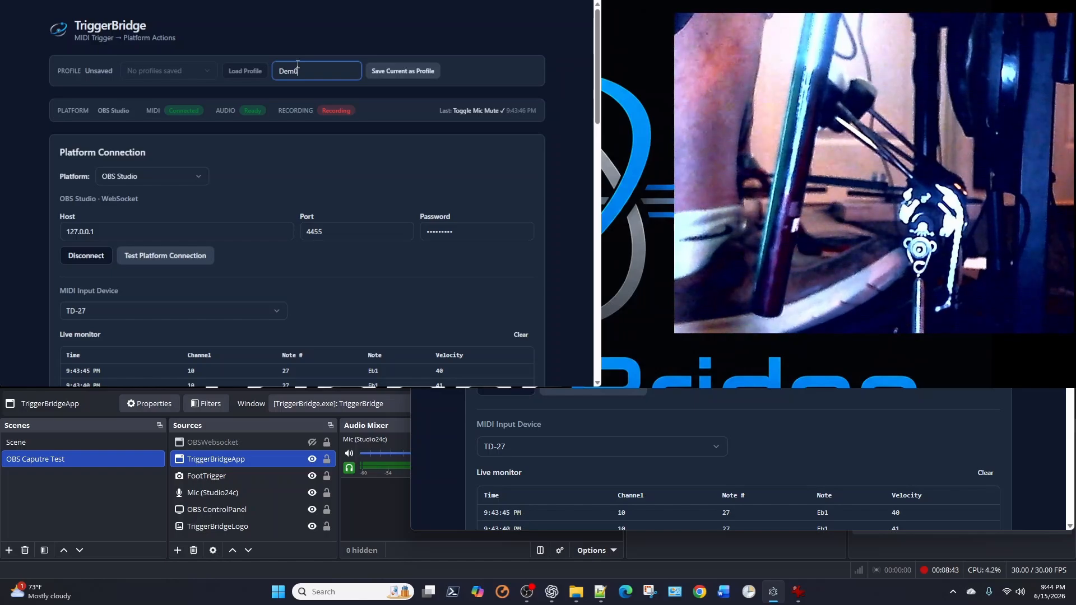
pyautogui.write('o')
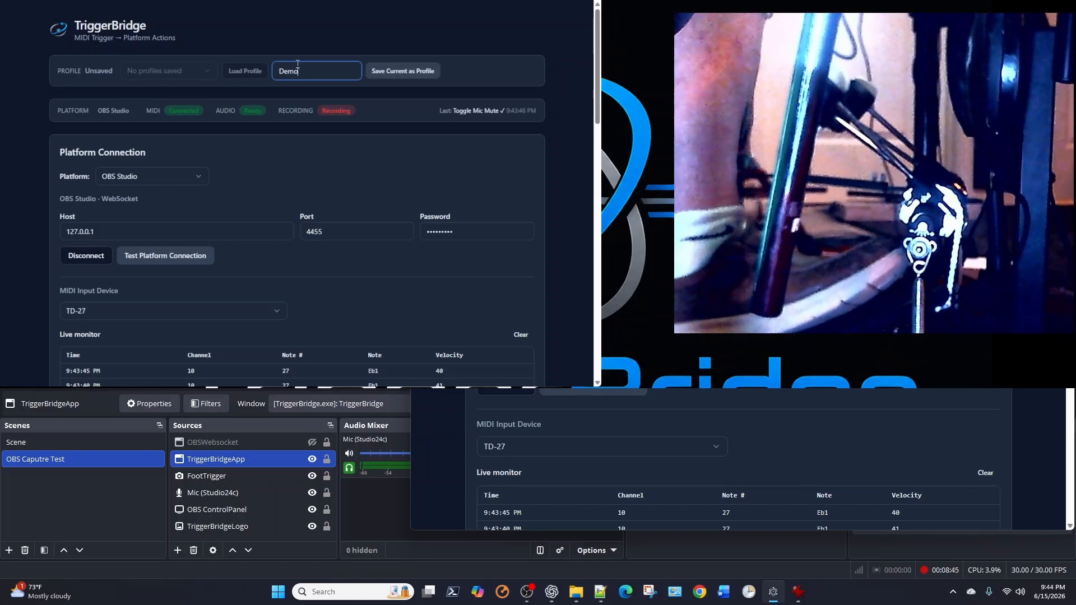
pyautogui.write('_Profile')
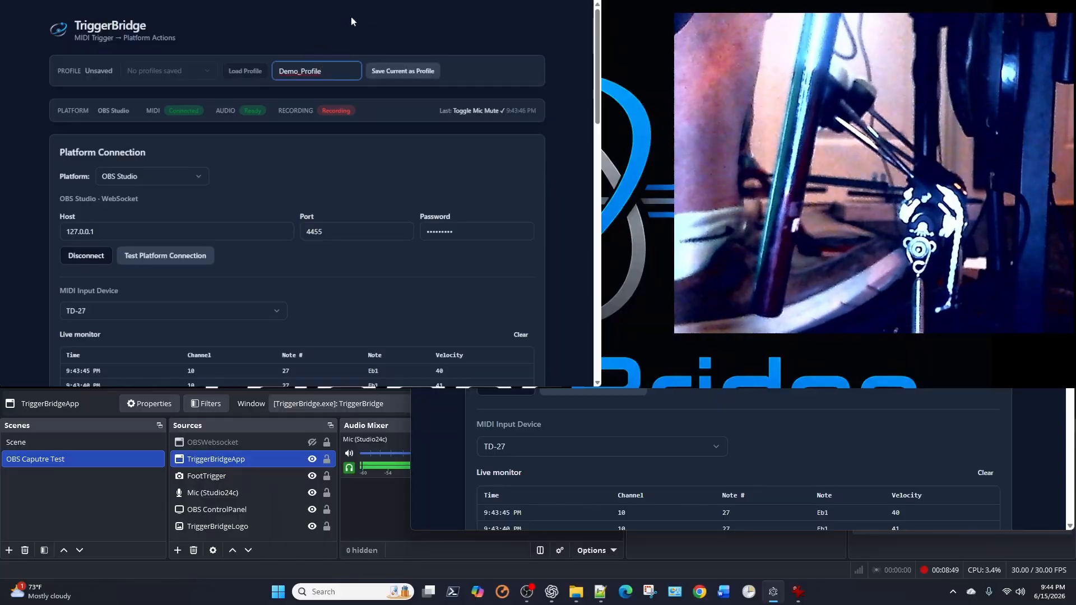
pyautogui.click(391, 77)
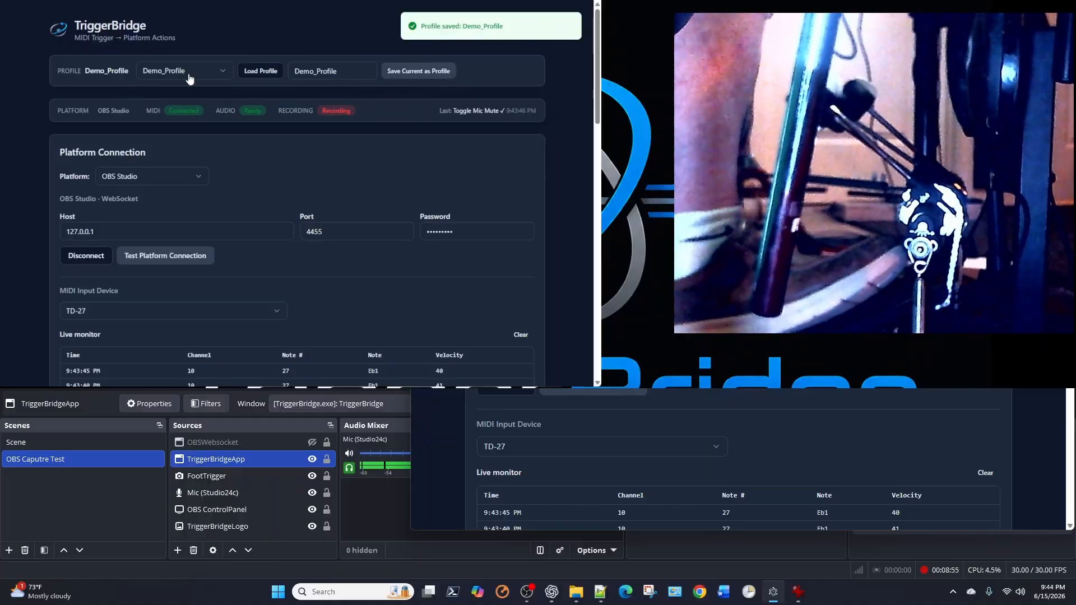
# Step: Check the saved profiles list and review the connection settings, live monitor, audio source and action mappings stored in Demo_Profile
pyautogui.click(222, 73)
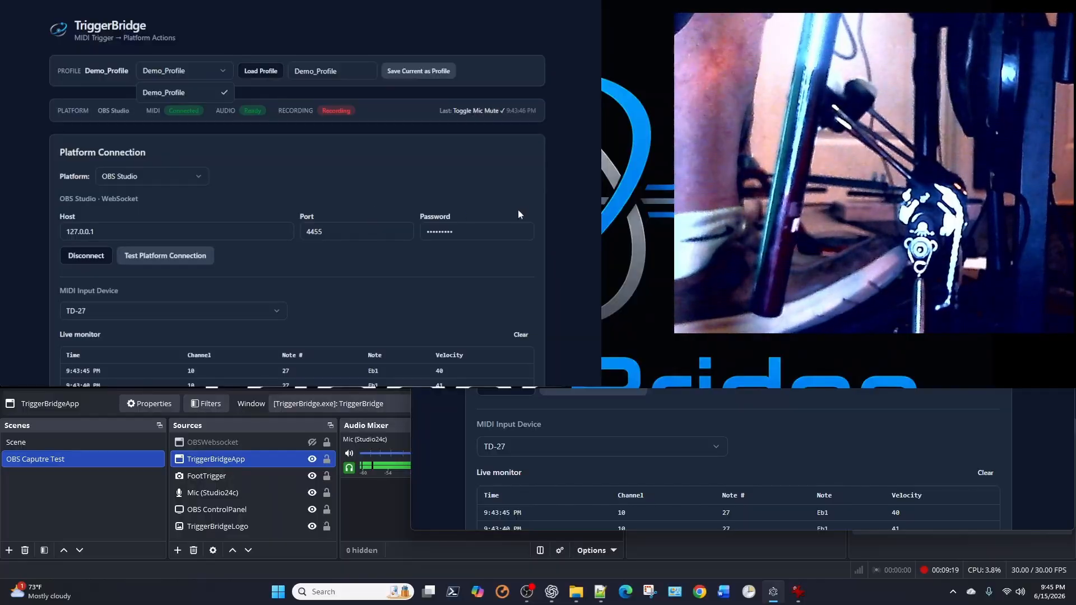
pyautogui.scroll(-3, 527, 270)
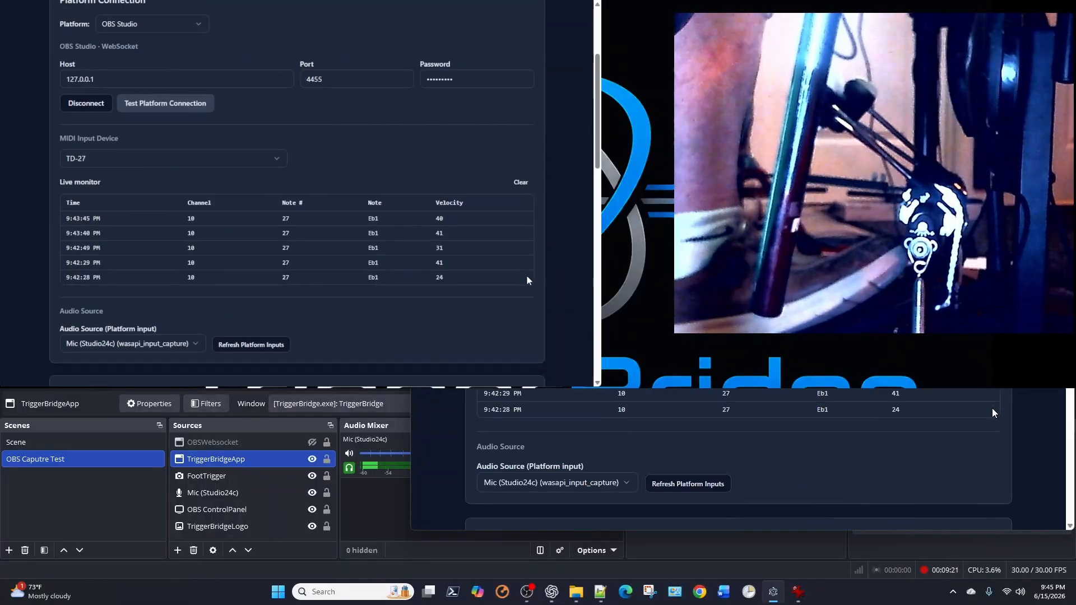
pyautogui.scroll(-7, 527, 279)
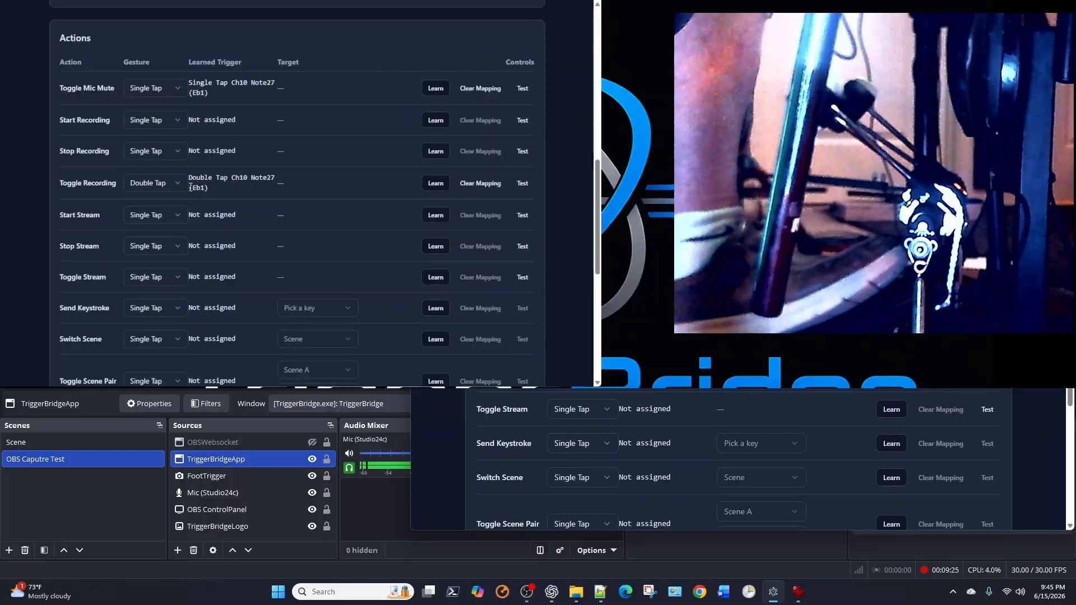
pyautogui.scroll(-3, 192, 196)
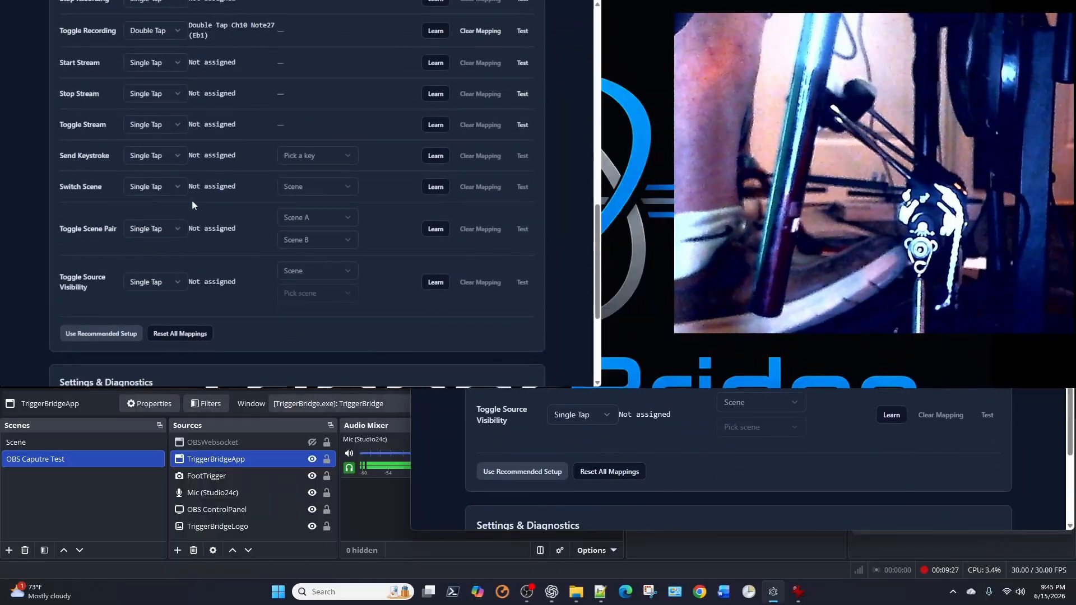
pyautogui.scroll(8, 192, 204)
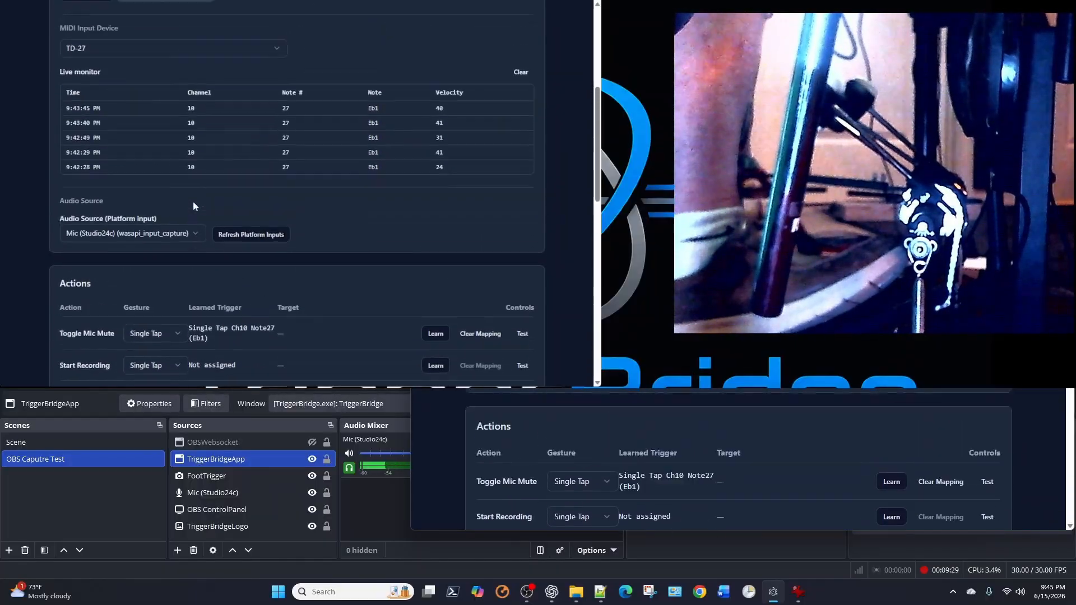
pyautogui.scroll(5, 195, 206)
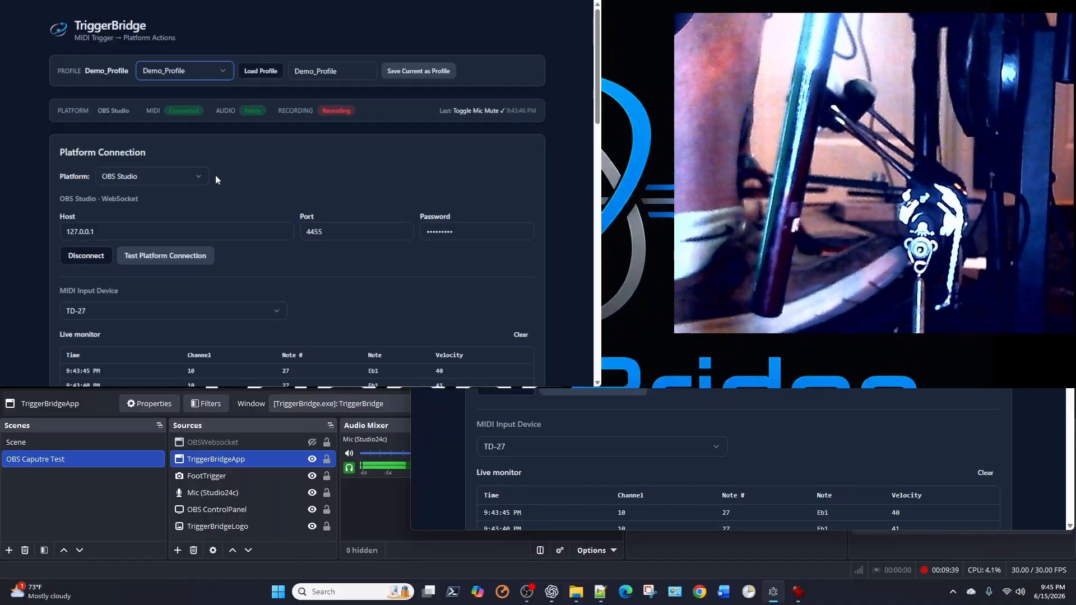
pyautogui.scroll(-1, 213, 184)
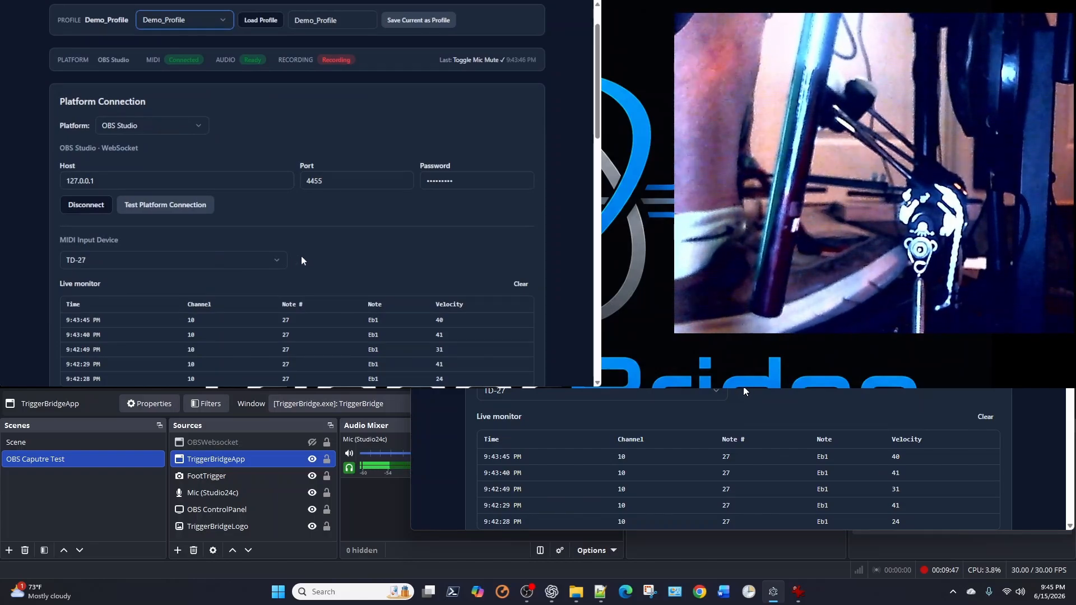
pyautogui.scroll(-3, 304, 210)
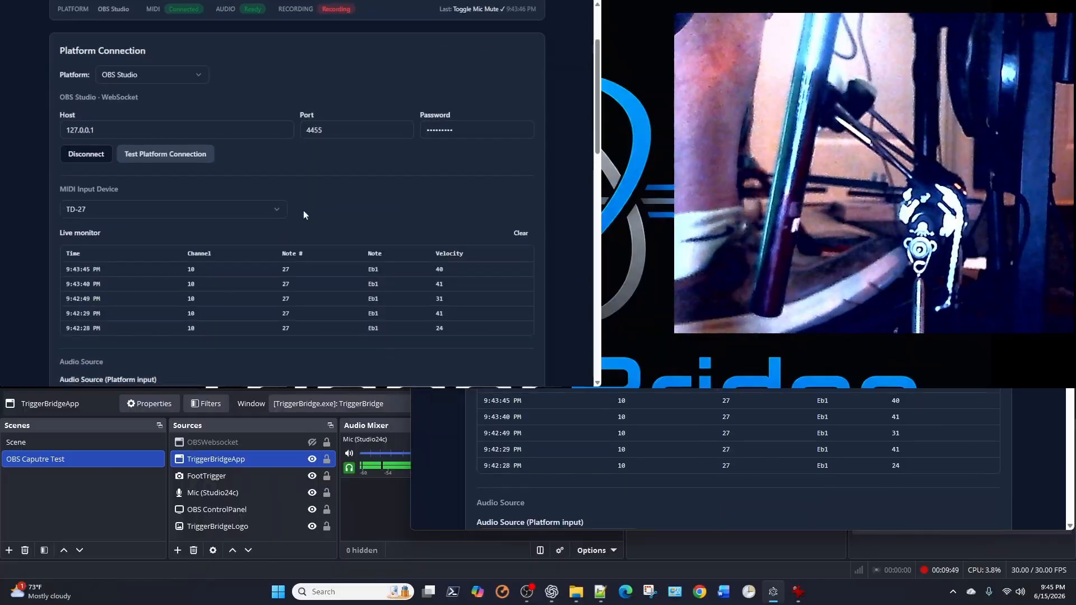
pyautogui.scroll(3, 304, 211)
pyautogui.scroll(1, 303, 212)
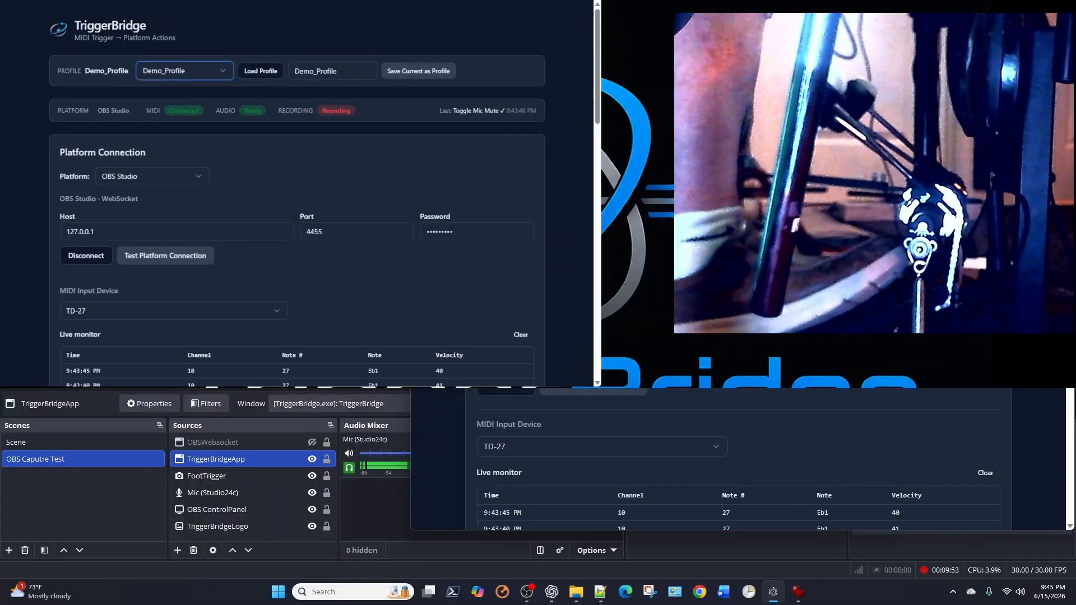
# Step: Minimize and restore the TriggerBridge window, and move it clear of the OBS Studio recording controls
pyautogui.click(542, 0)
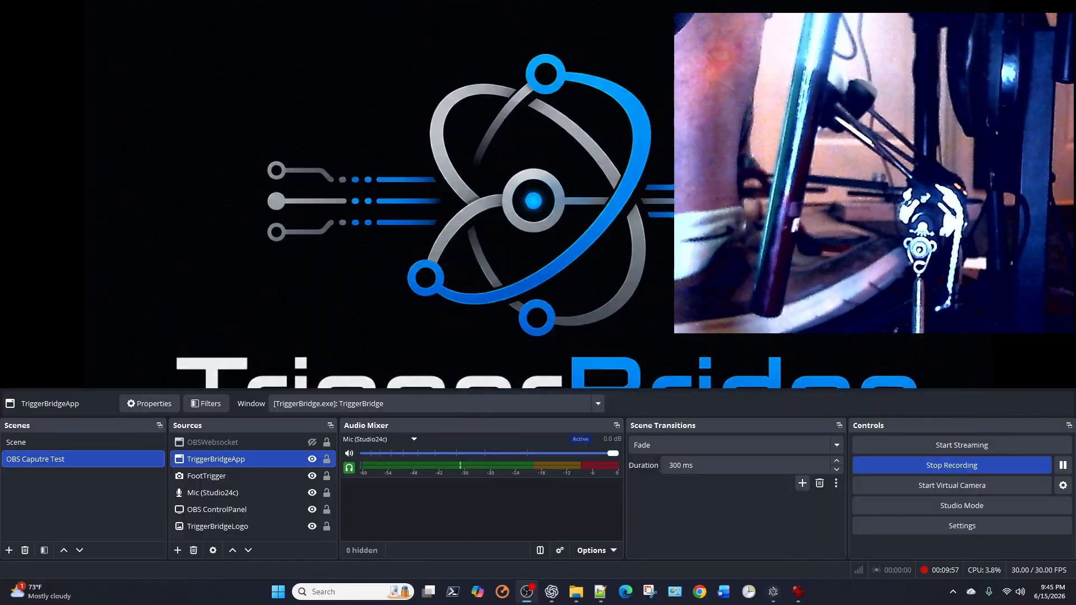
pyautogui.click(773, 592)
pyautogui.moveTo(352, 0); pyautogui.dragTo(353, 0)
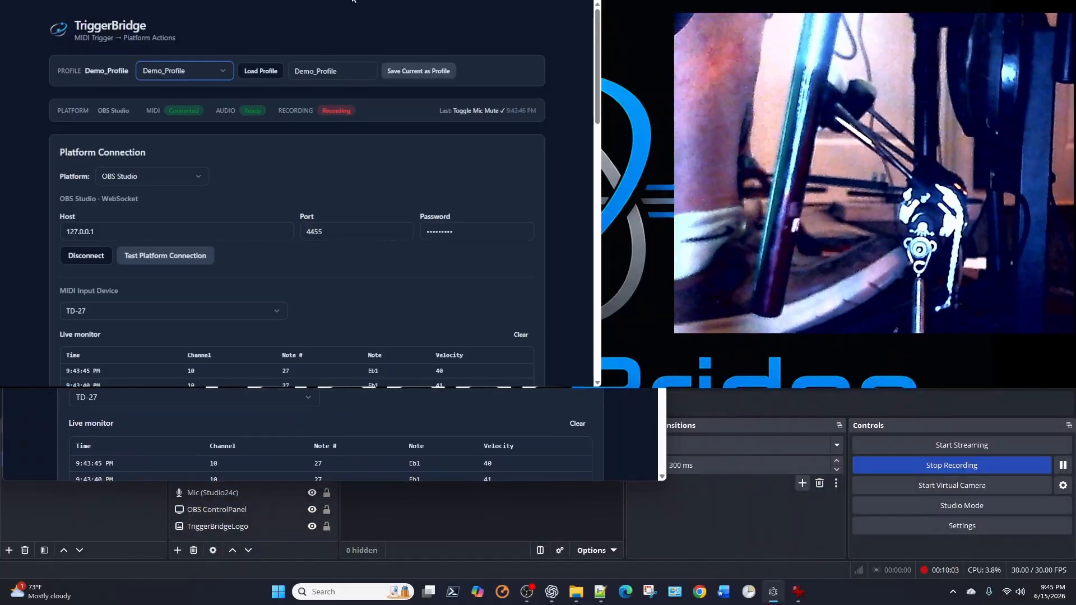